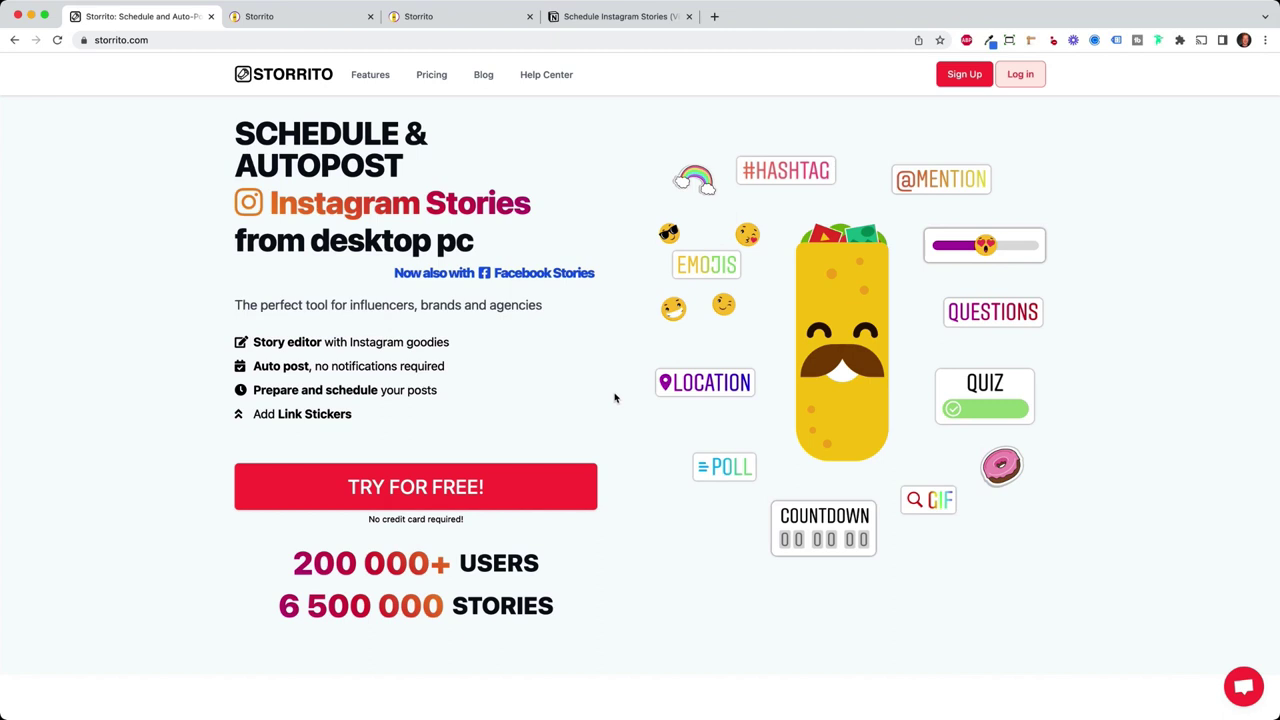
Start the free sign-up, then go to the already logged-in Storrito Instagram Accounts tab
left_click(505, 487)
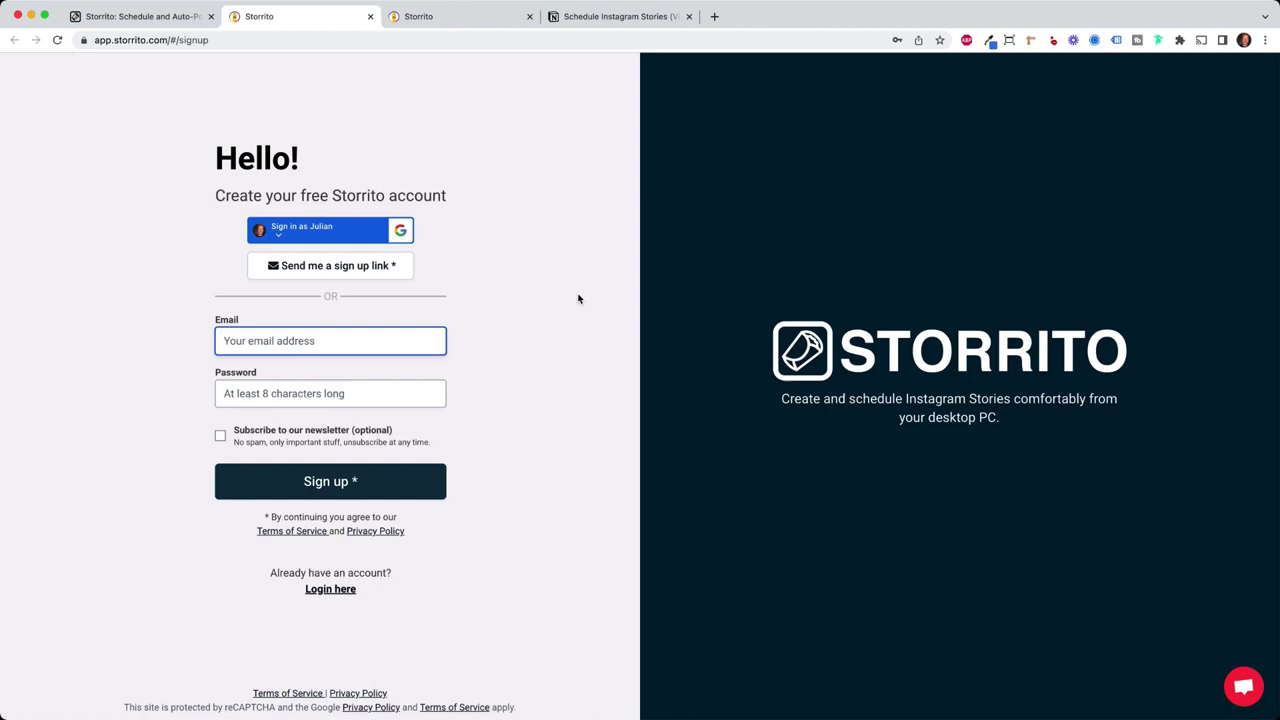
left_click(480, 22)
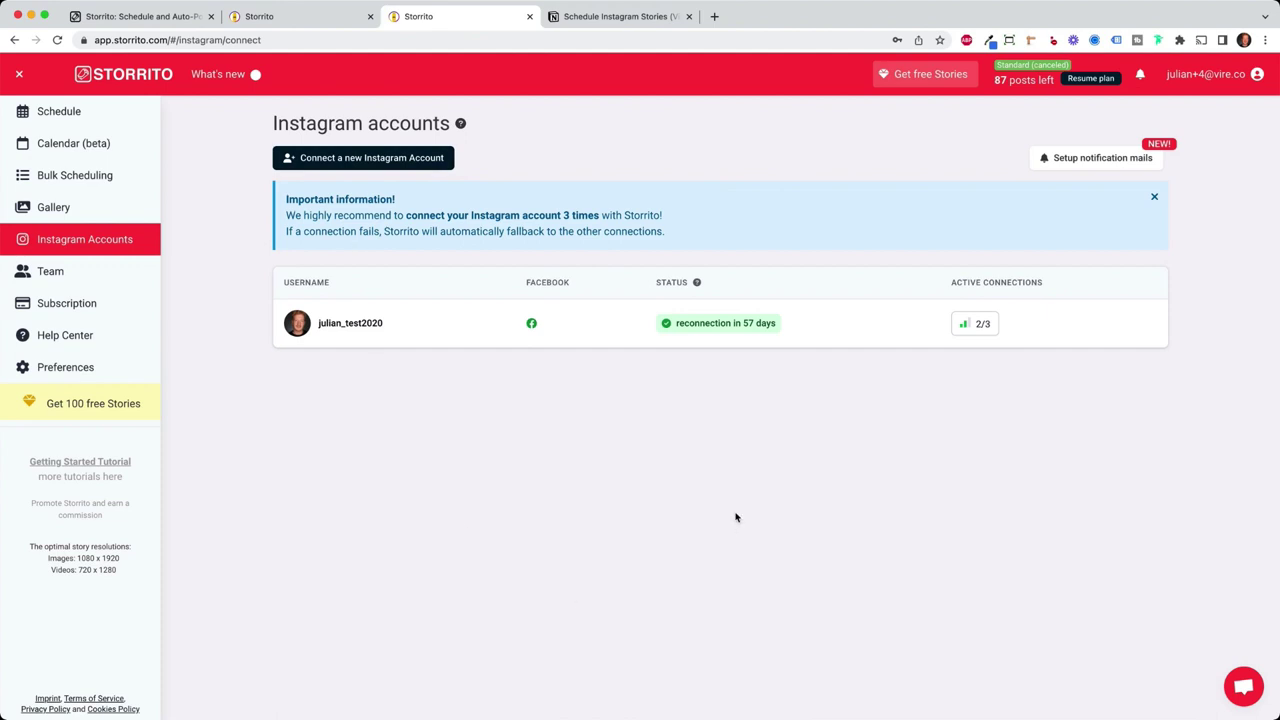
left_click(375, 160)
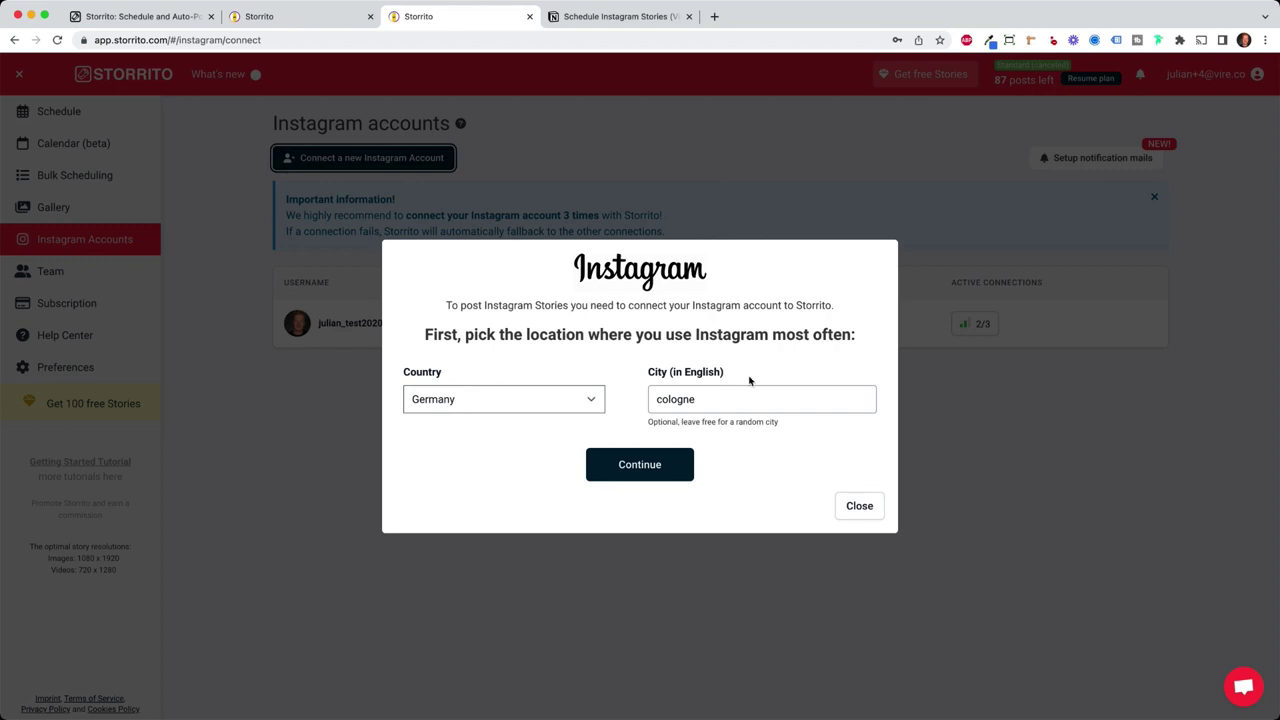
left_click(639, 464)
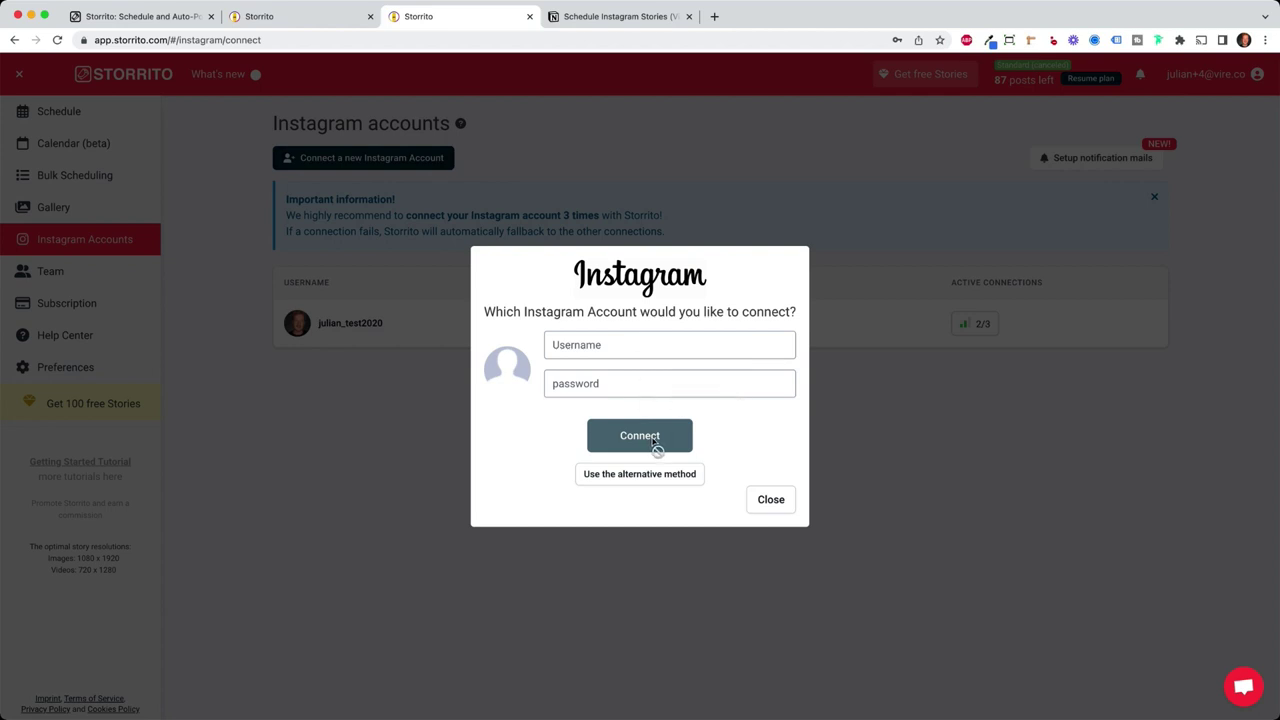
left_click(771, 497)
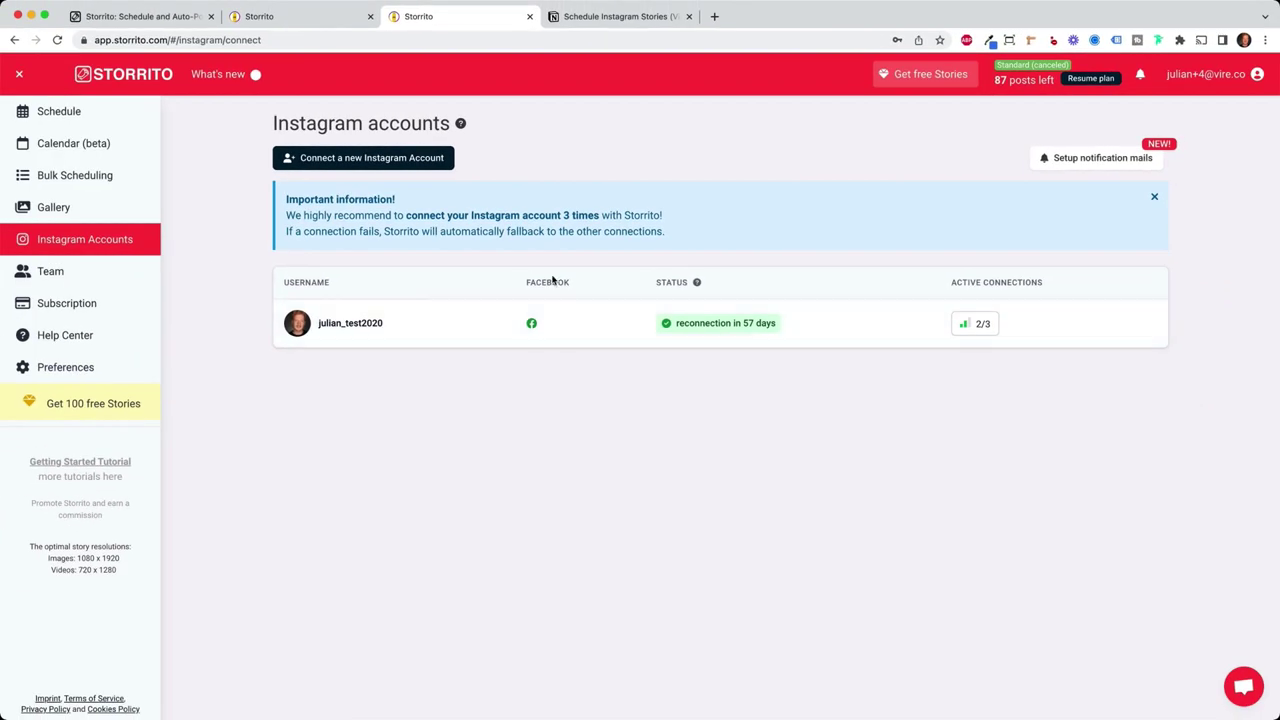
Drag the beach umbrella image into the Storrito Gallery to upload it
left_click(90, 219)
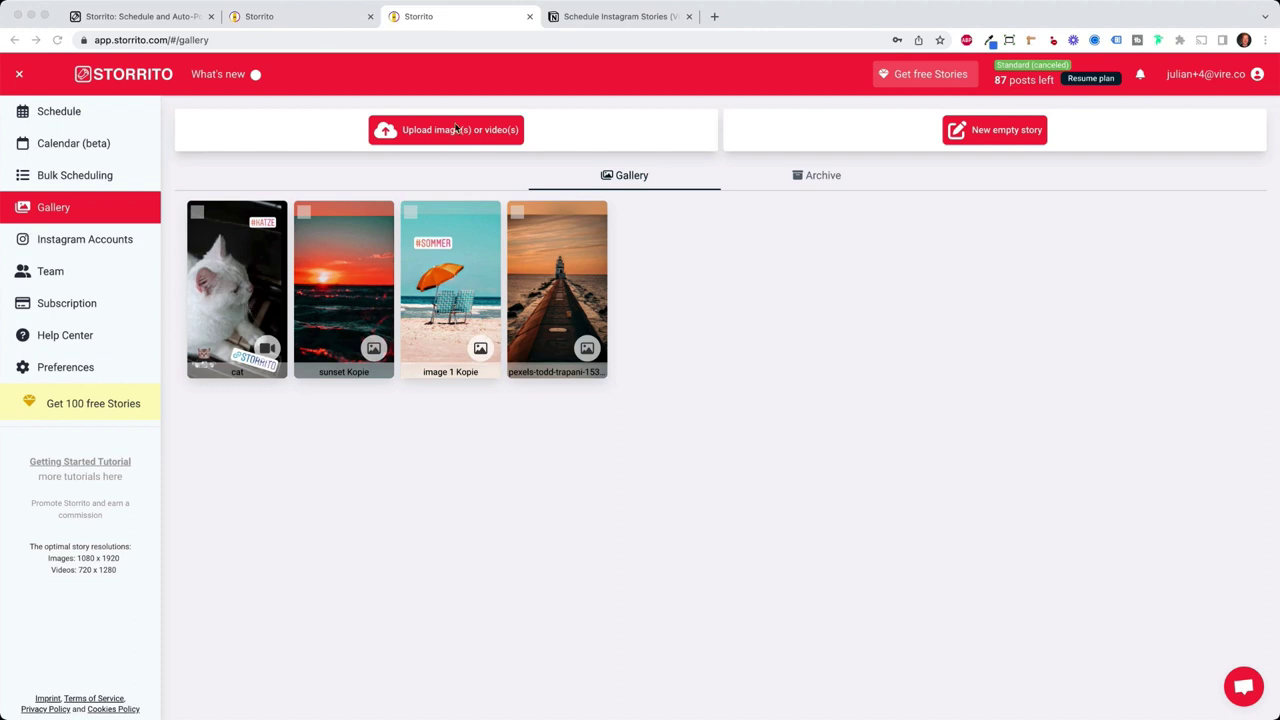
left_click_drag(447, 130, 688, 302)
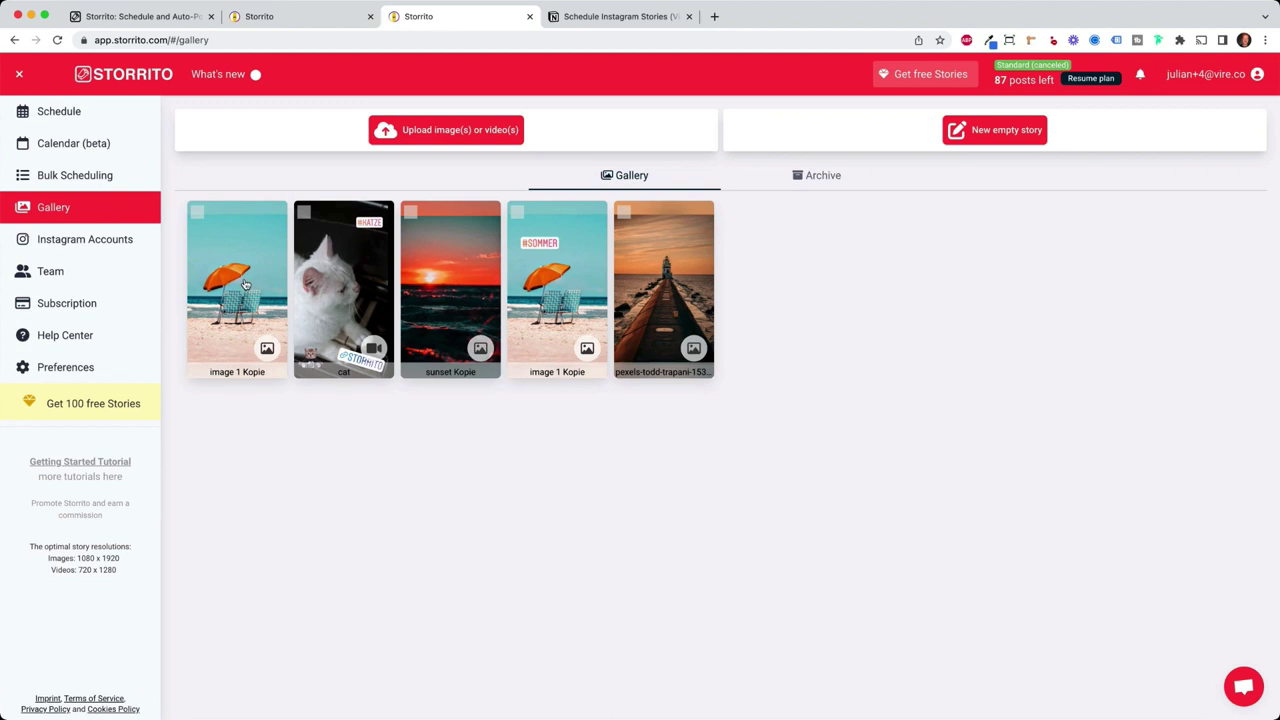
Open the uploaded 'image 1 Kopie' beach photo in the story editor
left_click(245, 285)
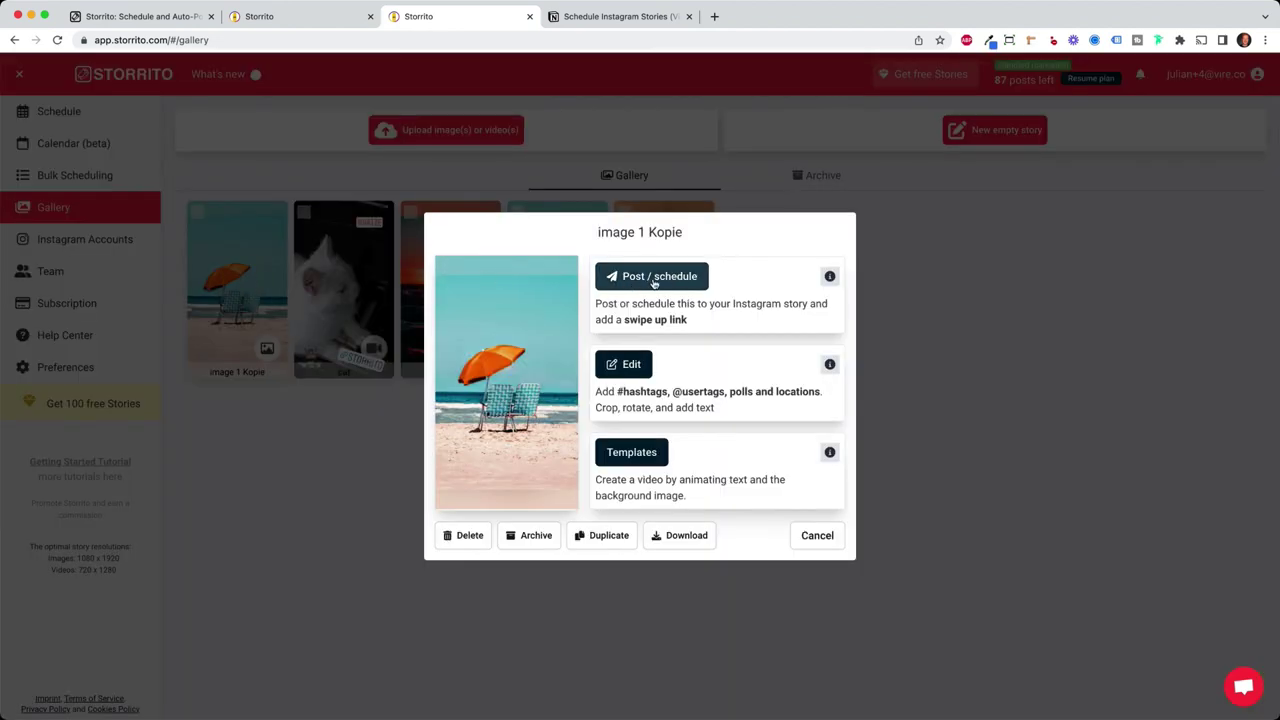
left_click(631, 374)
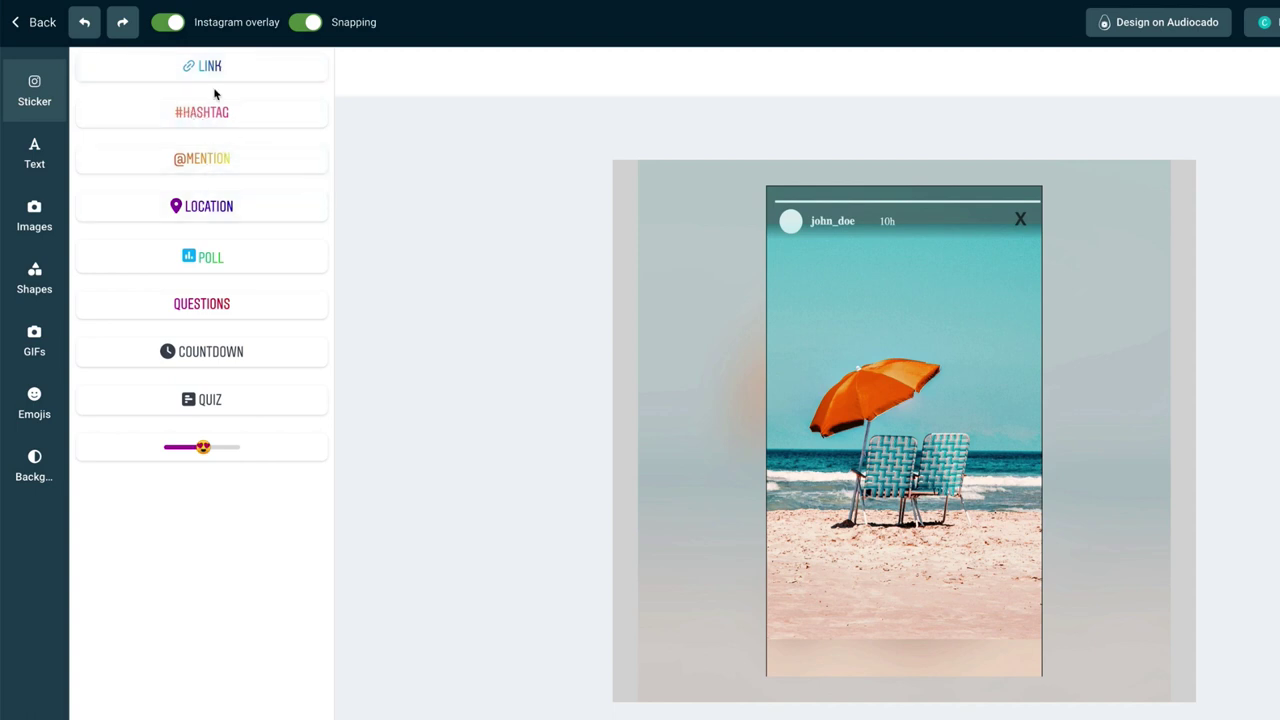
Add a #SUN hashtag sticker and nudge it into place near the top of the story
left_click(215, 108)
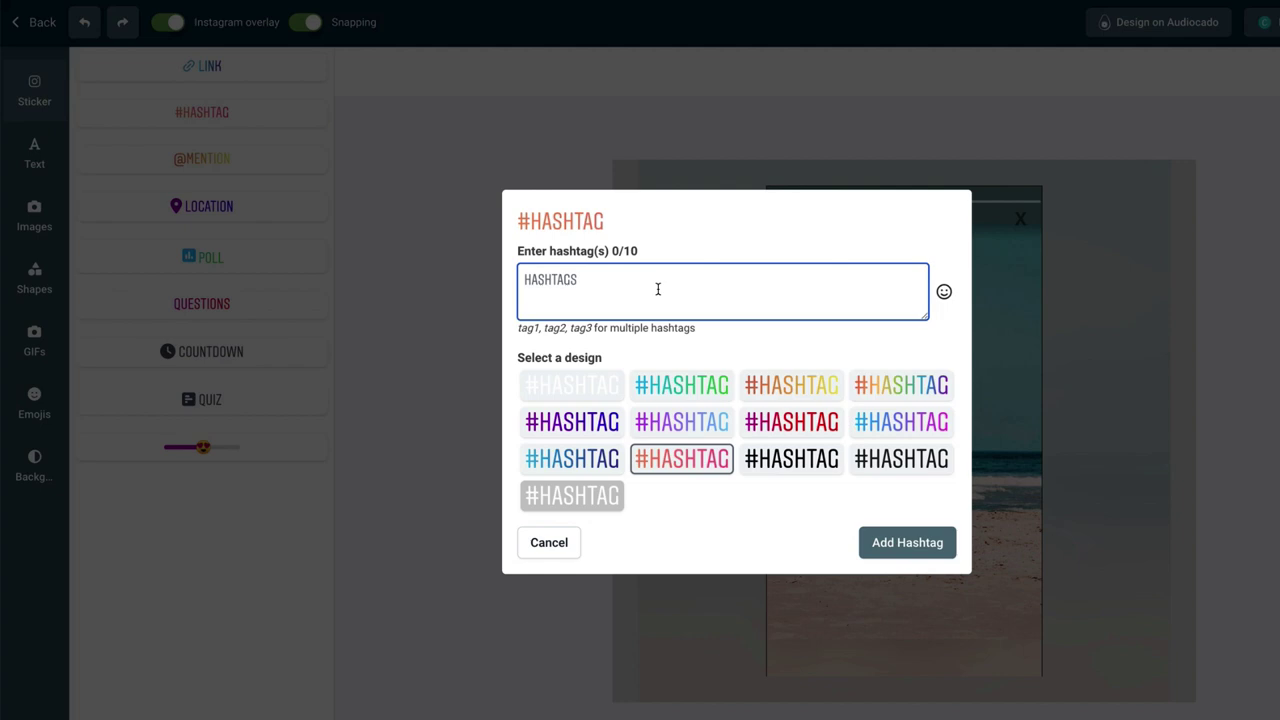
type("SUN")
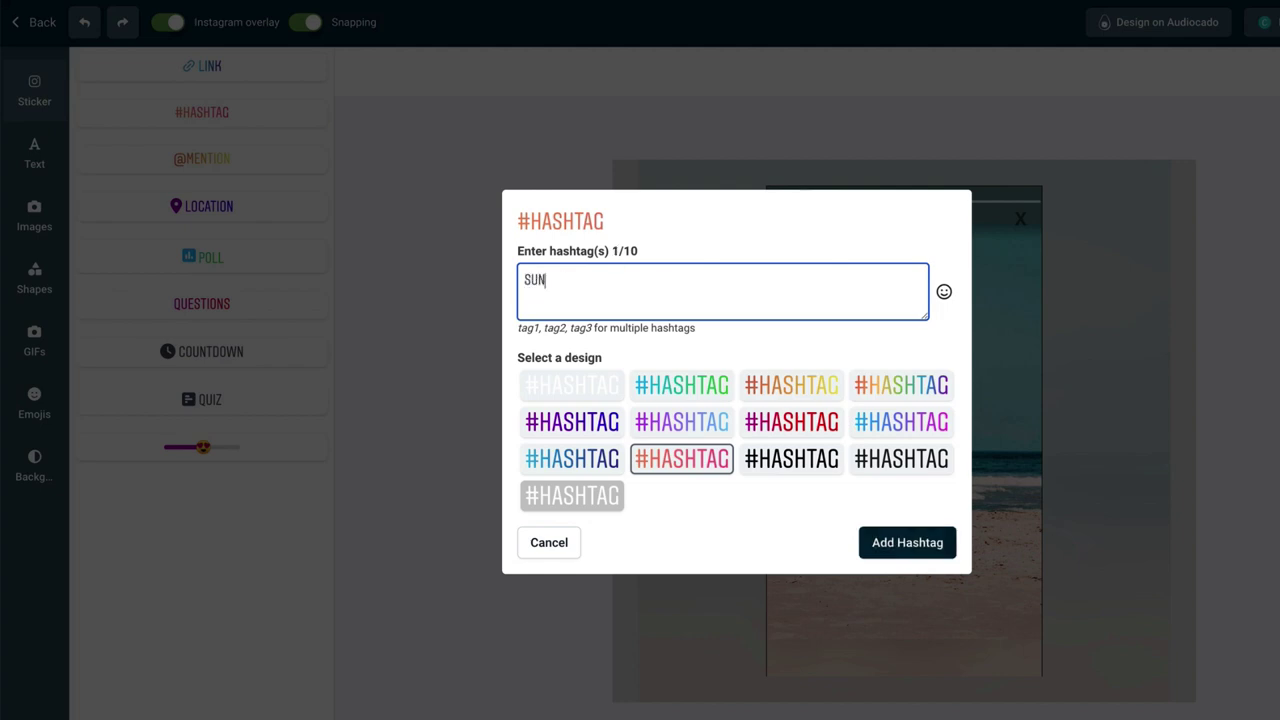
left_click(894, 543)
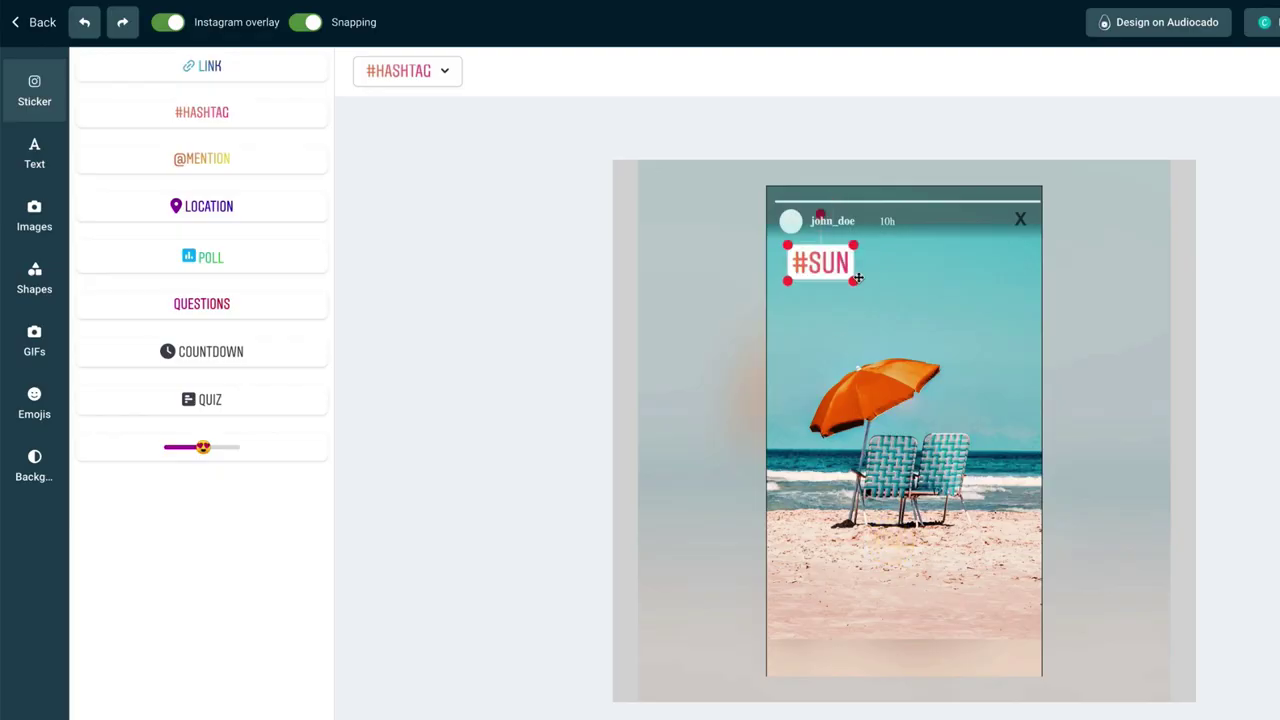
mouse_move(837, 255)
left_mouse_down()
mouse_move(854, 285)
mouse_move(838, 240)
left_mouse_up()
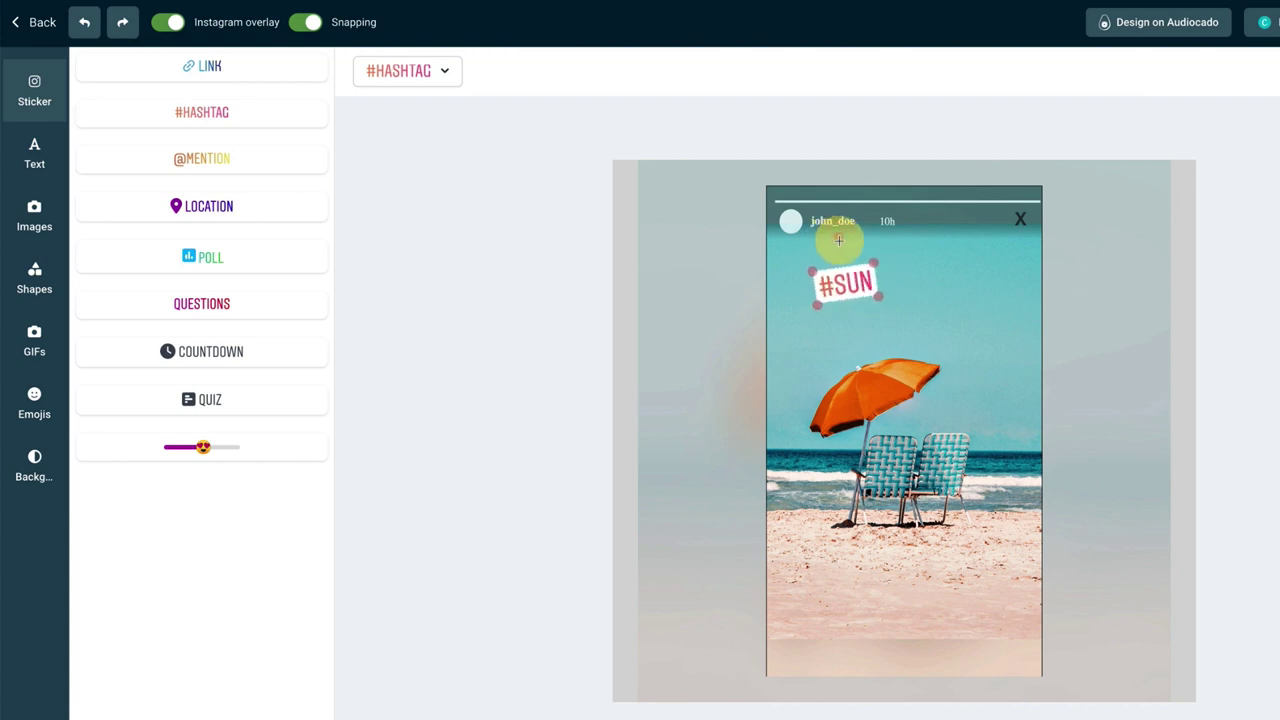
left_click(231, 70)
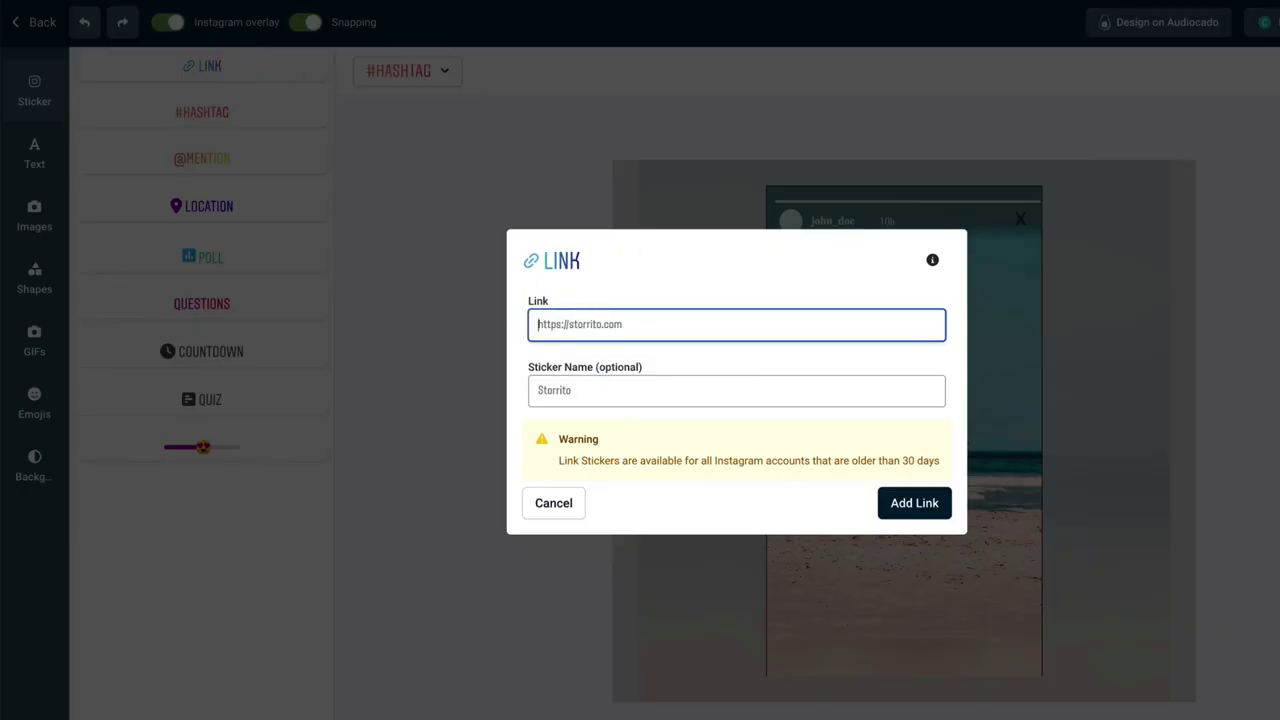
type("https://storrito.com/")
left_click(590, 390)
type("Storrito")
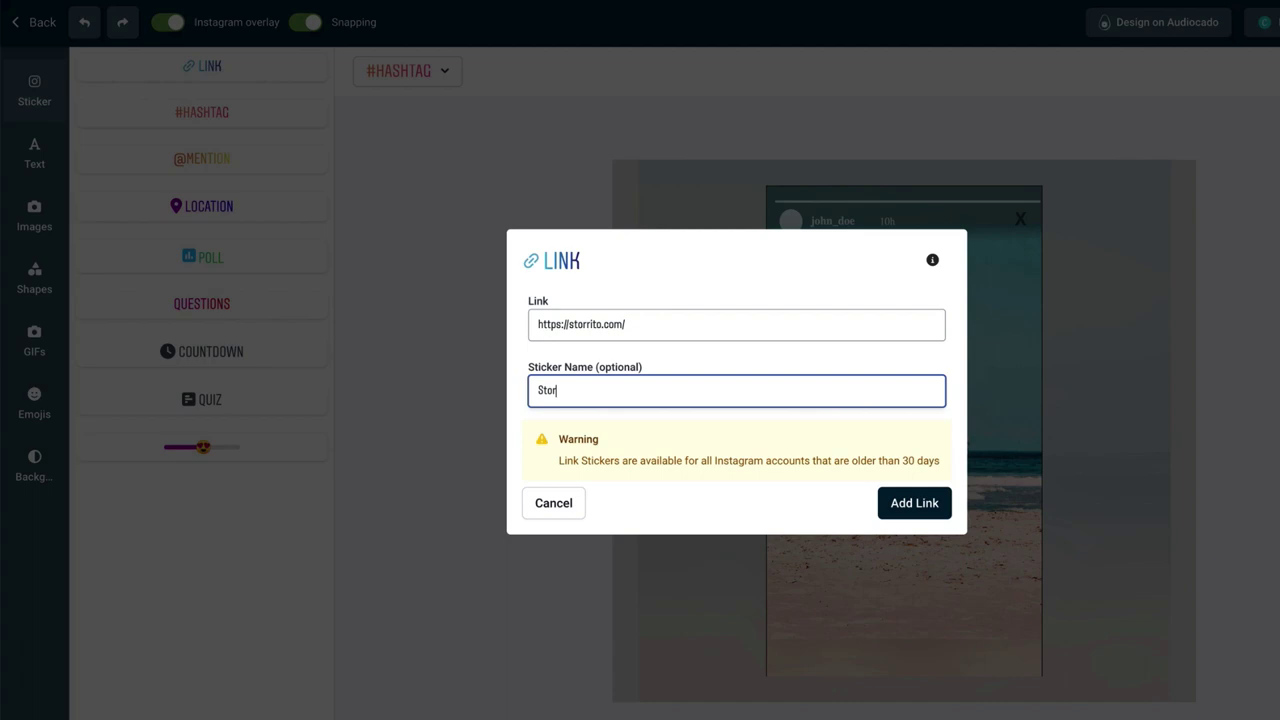
left_click(930, 507)
left_click_drag(929, 450, 920, 545)
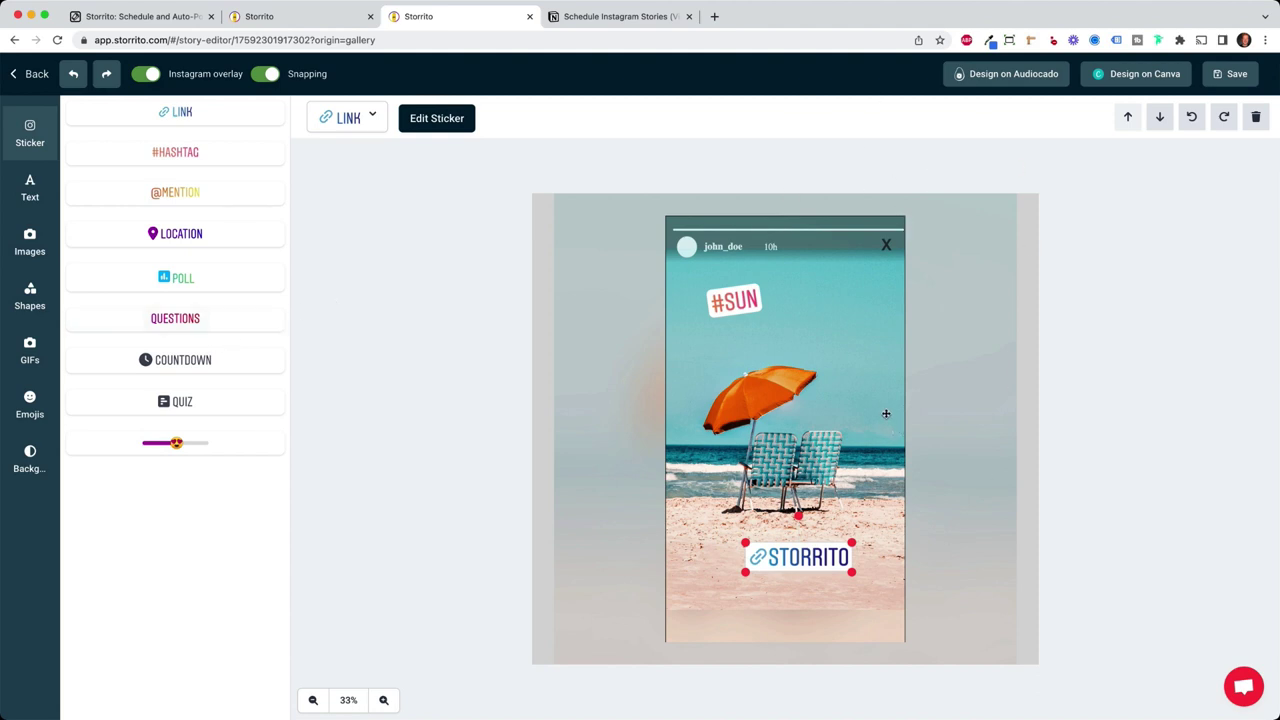
Save the stickered story and open Post / schedule for 'image 1 Kopie'
left_click(1230, 74)
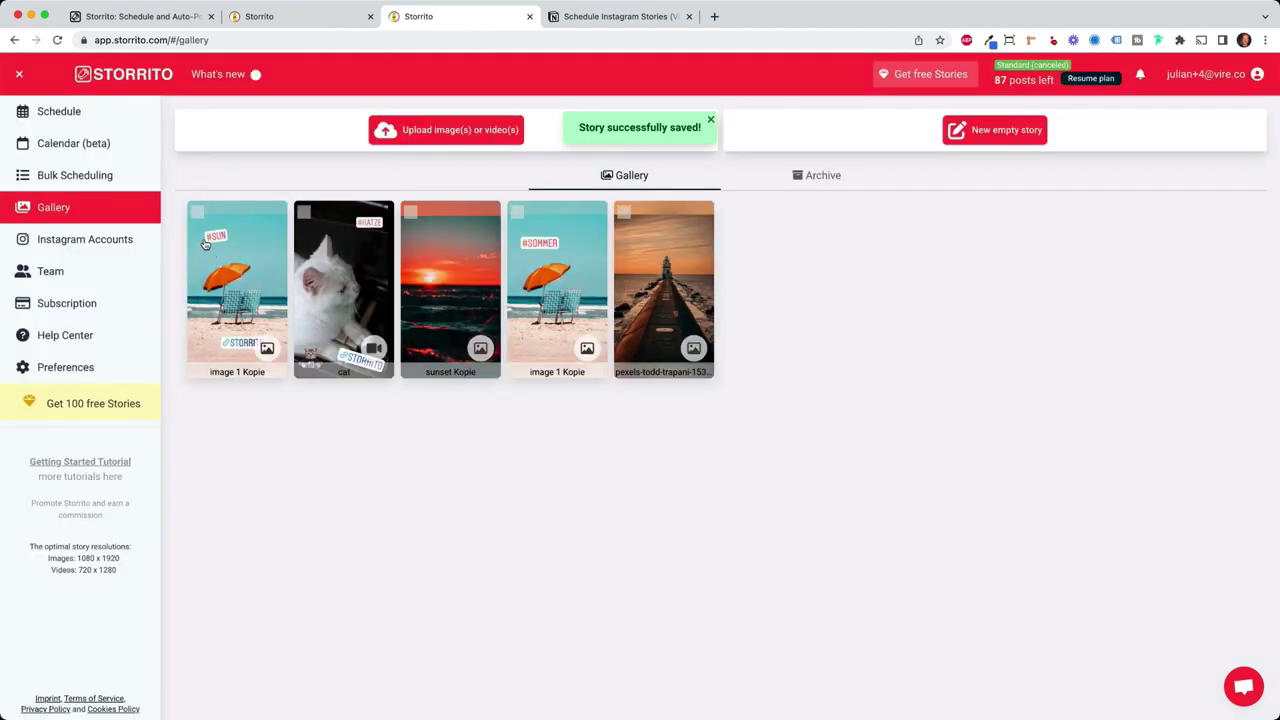
left_click(241, 276)
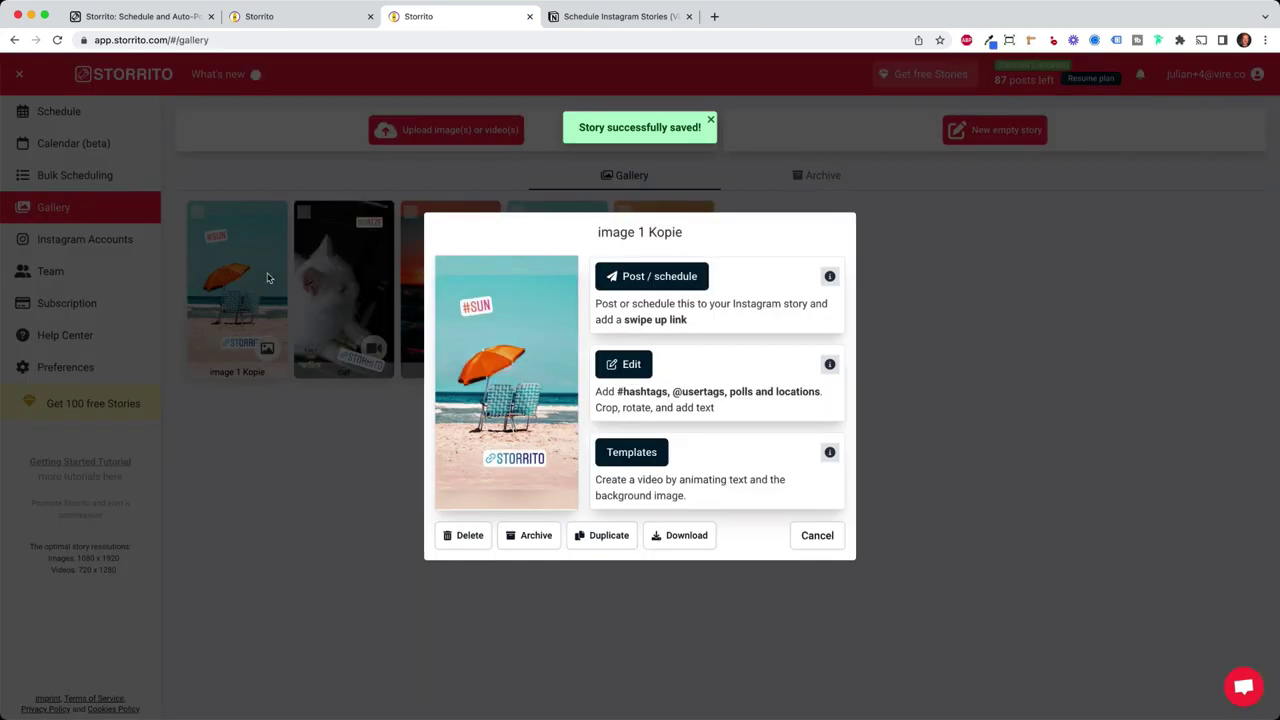
left_click(672, 287)
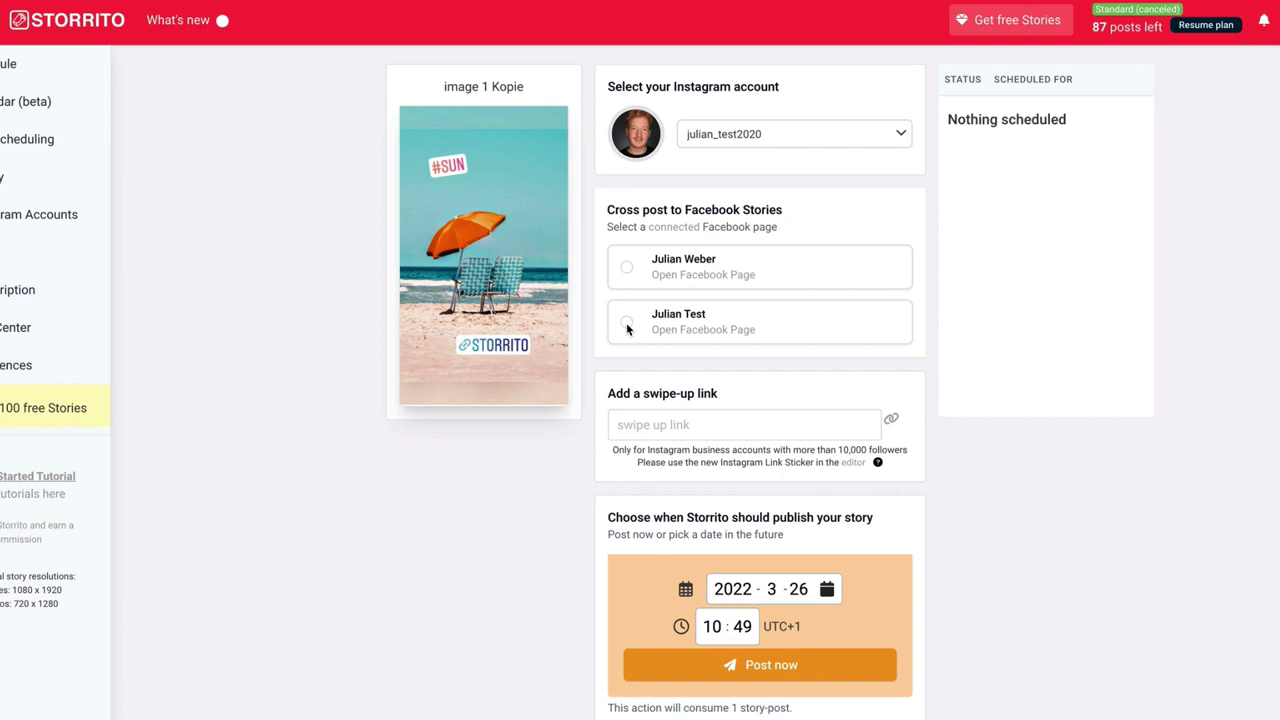
Post the story now with a Facebook page cross-post, and schedule another for March 27, 10:00
left_click(626, 322)
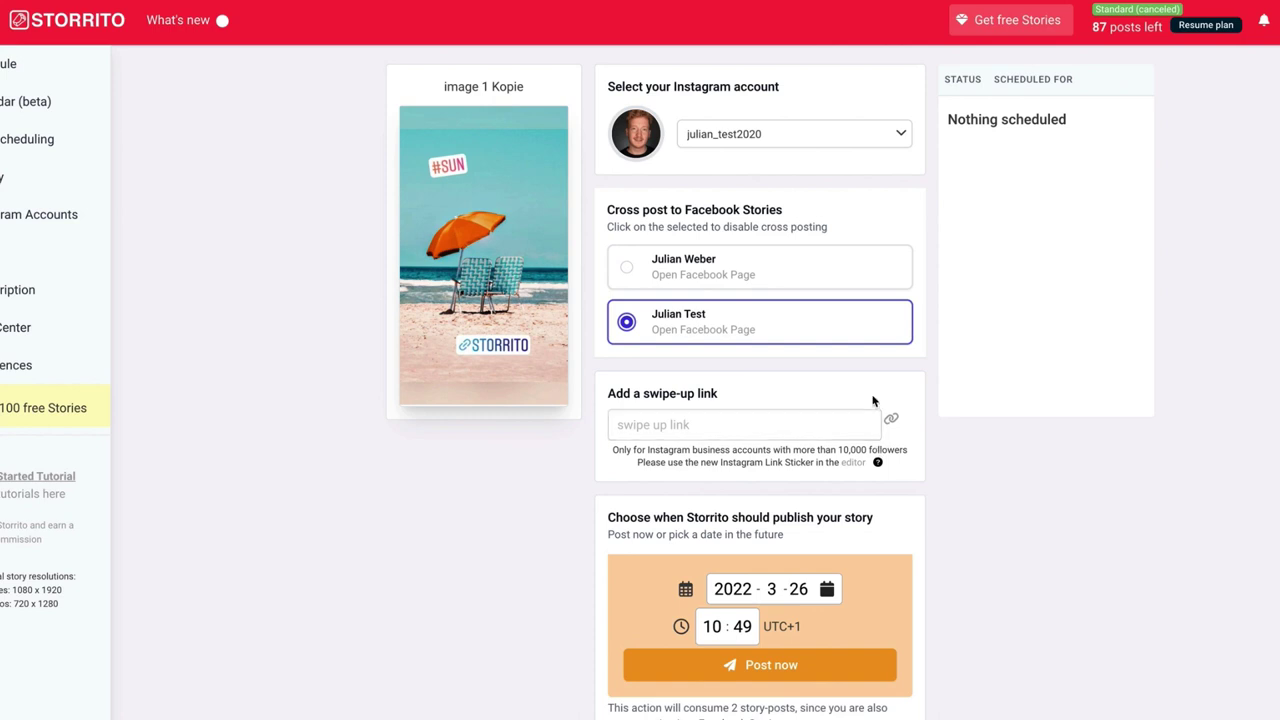
left_click(799, 665)
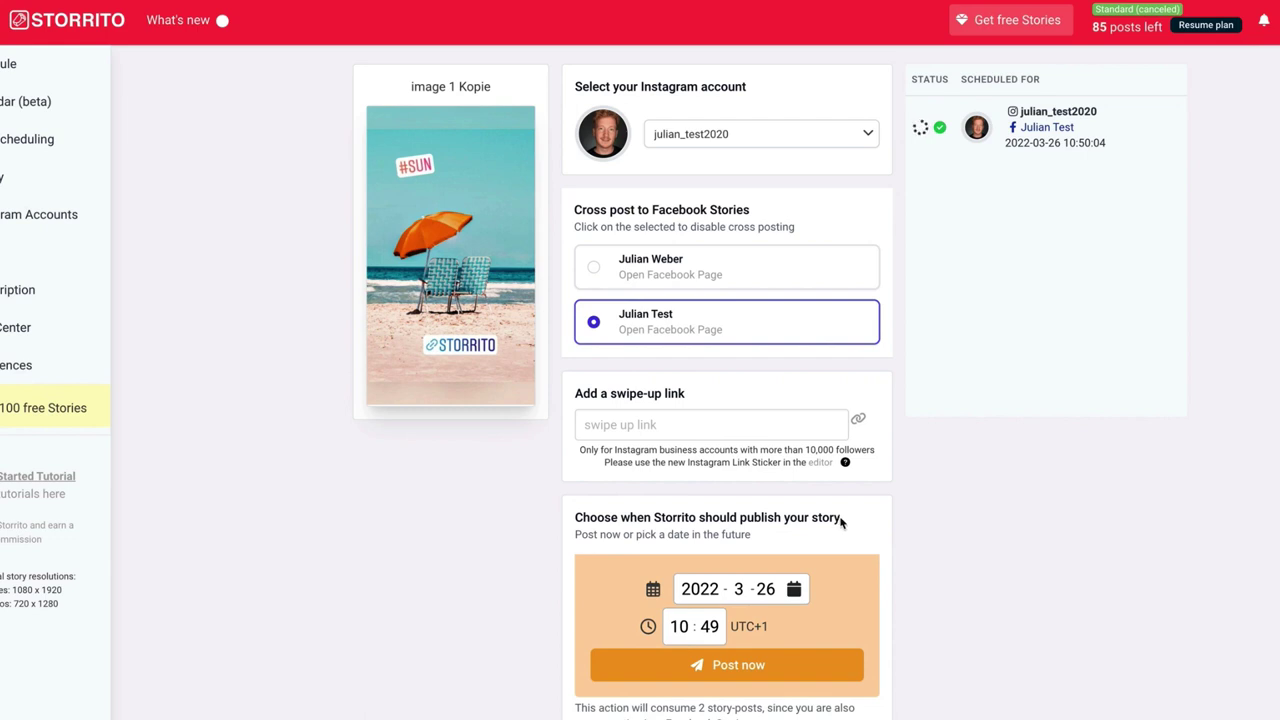
left_click(794, 590)
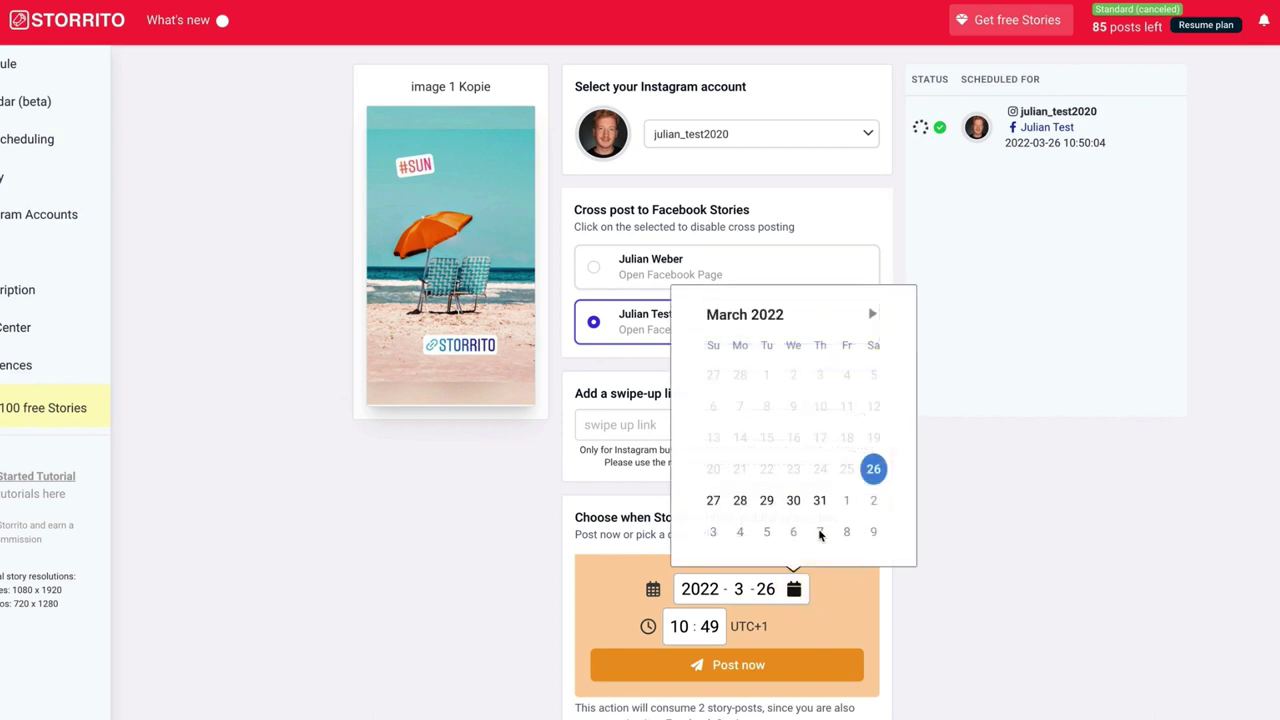
left_click(711, 502)
left_click(709, 626)
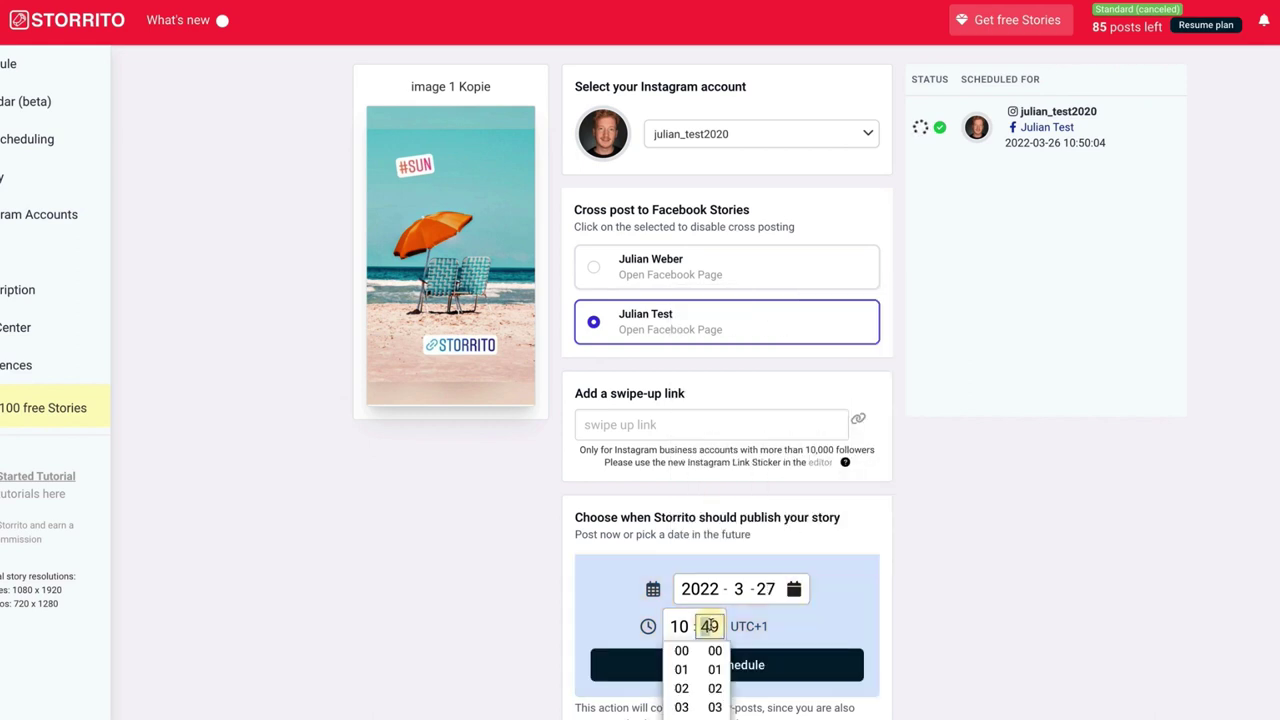
left_click(715, 652)
left_click(893, 580)
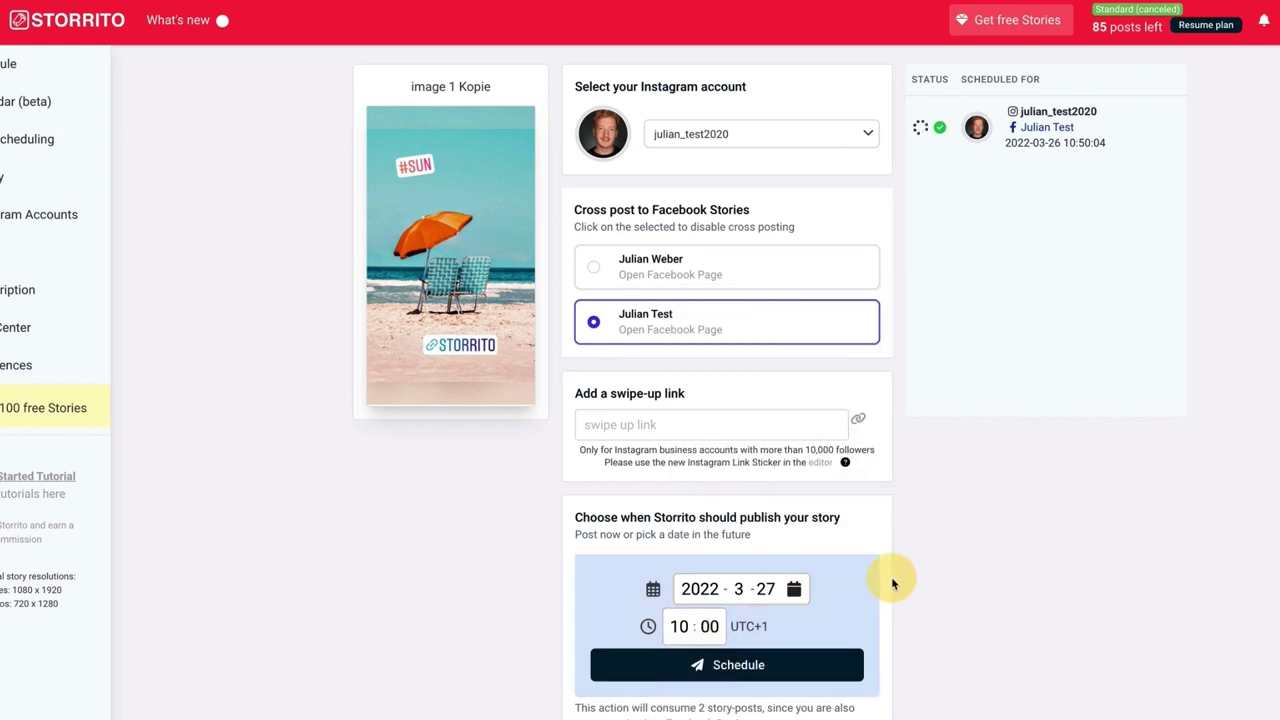
left_click(784, 676)
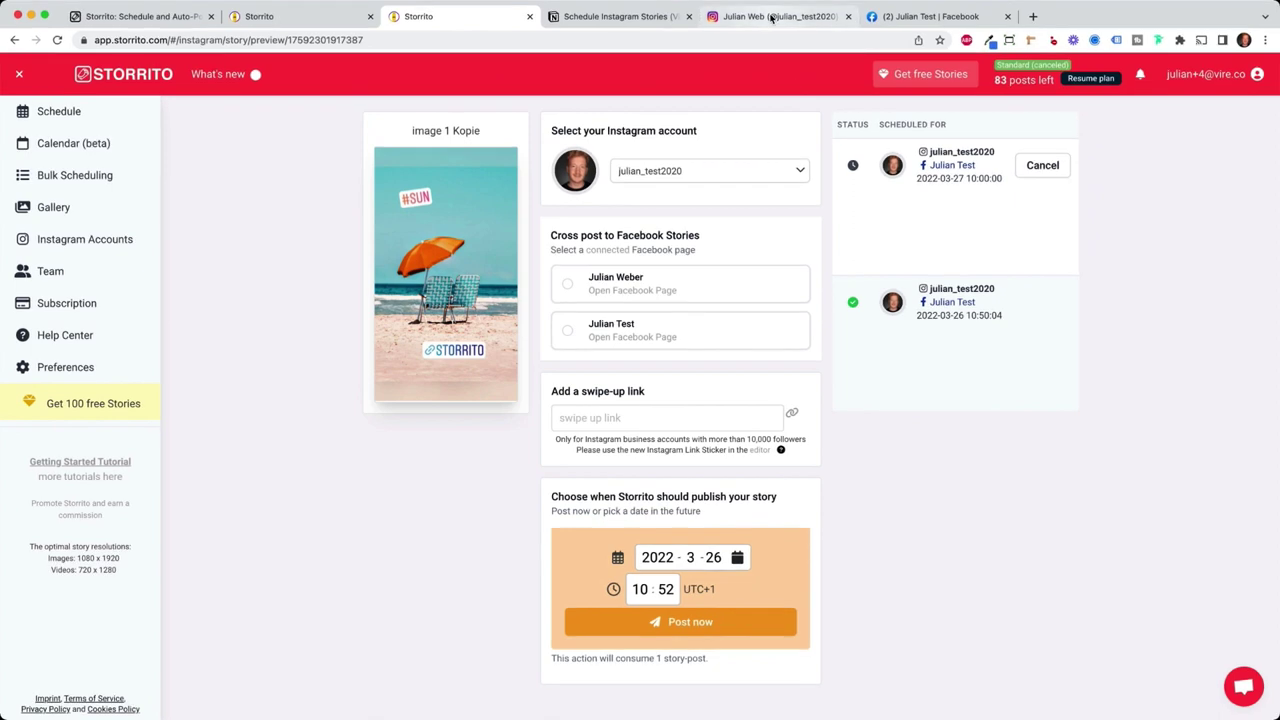
Reload Instagram to check the live beach story, then go to the Facebook page
left_click(771, 18)
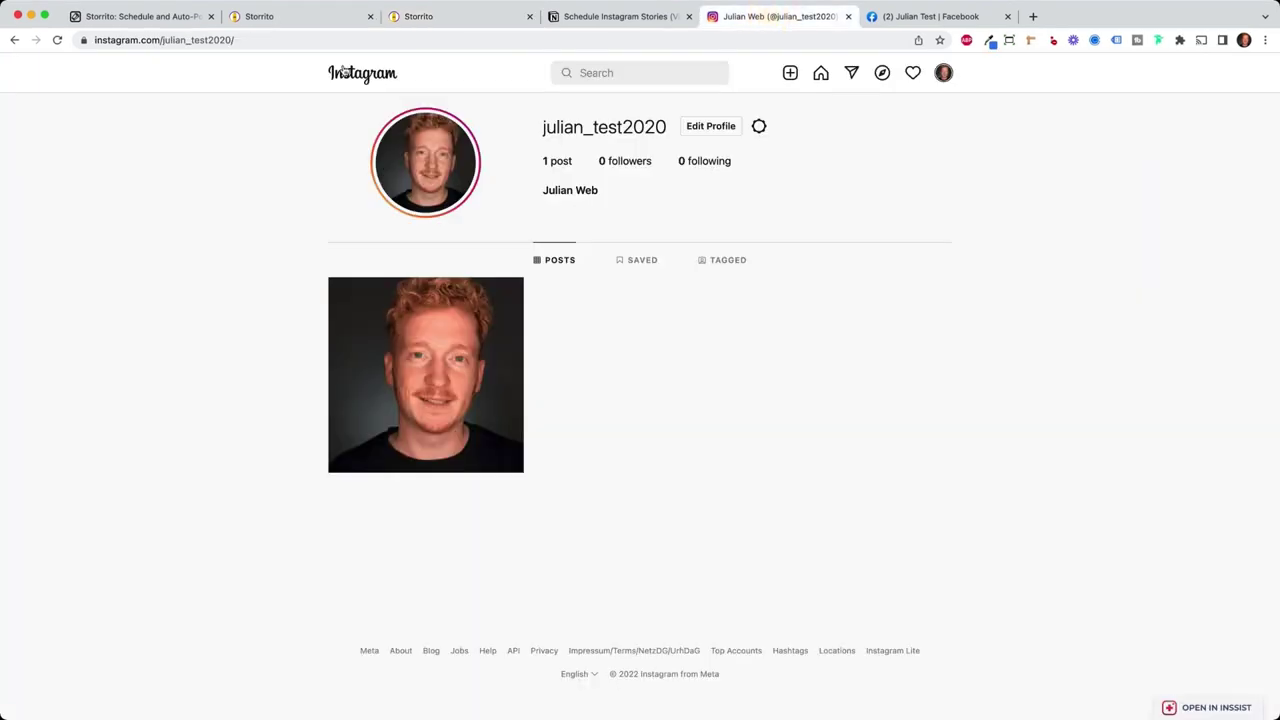
left_click(58, 42)
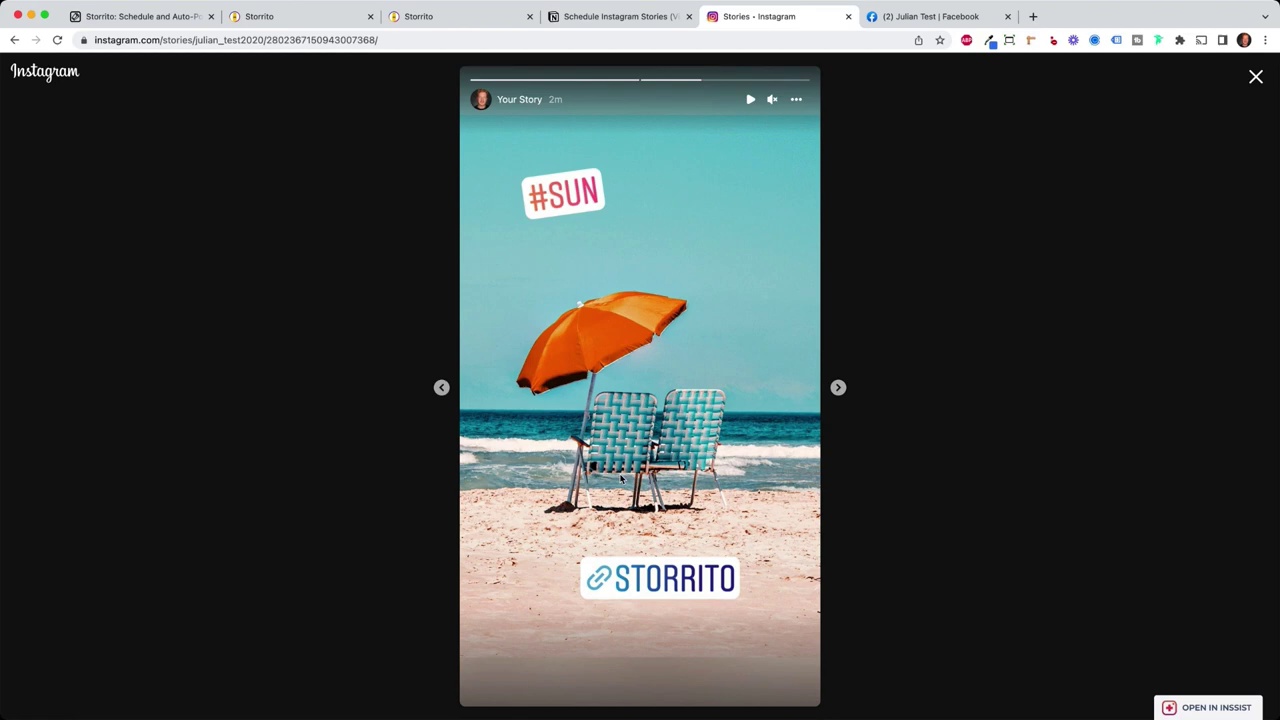
left_click(912, 22)
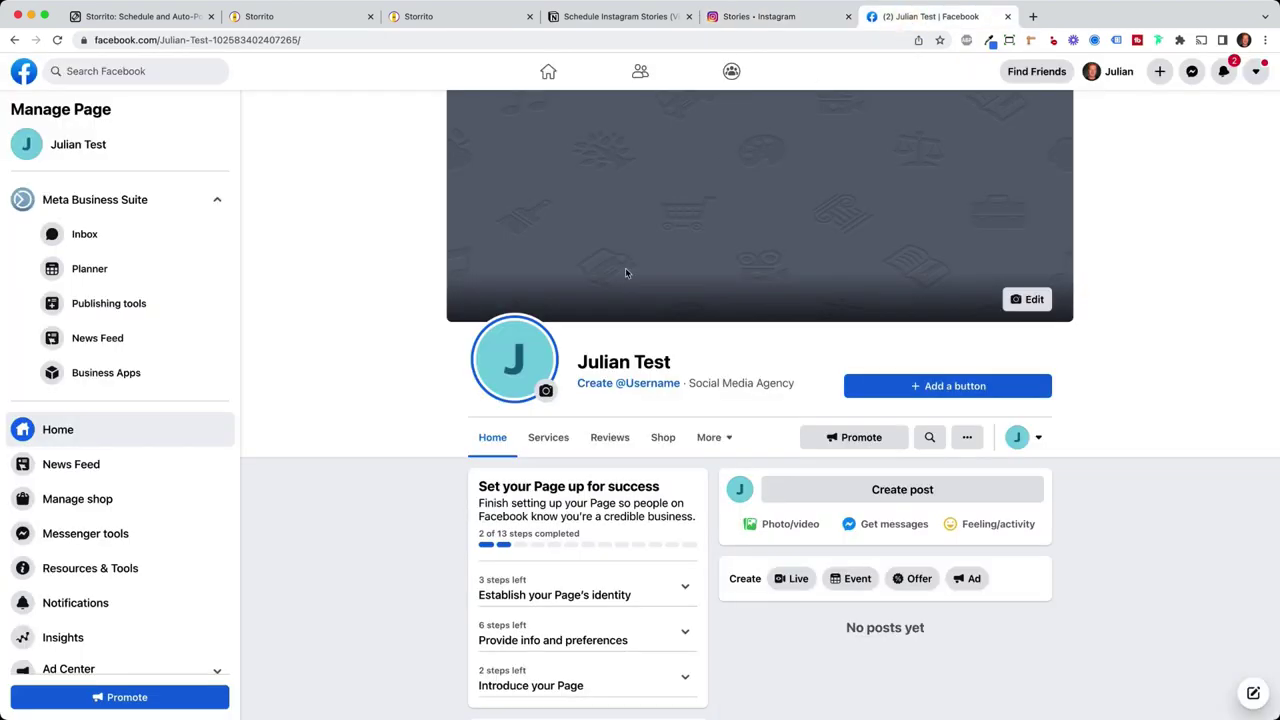
Play the Facebook page's beach story, then return to the Storrito scheduling page
left_click(532, 360)
left_click(532, 428)
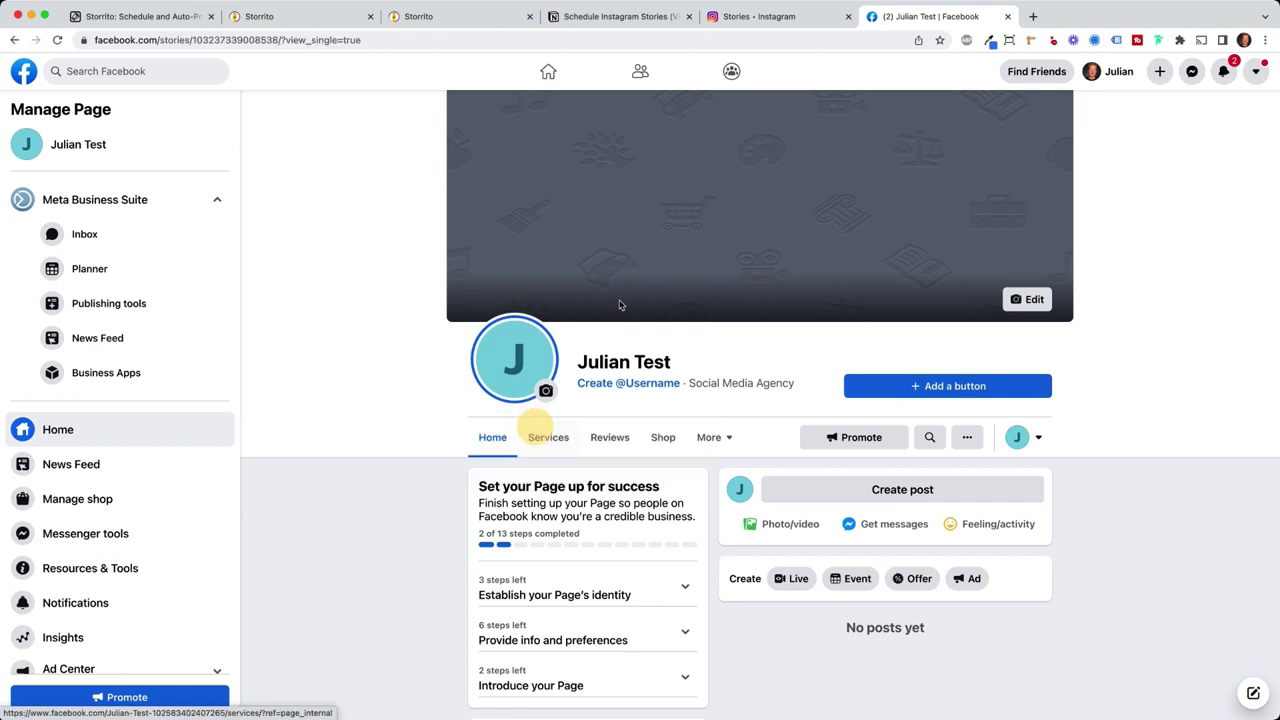
left_click(640, 400)
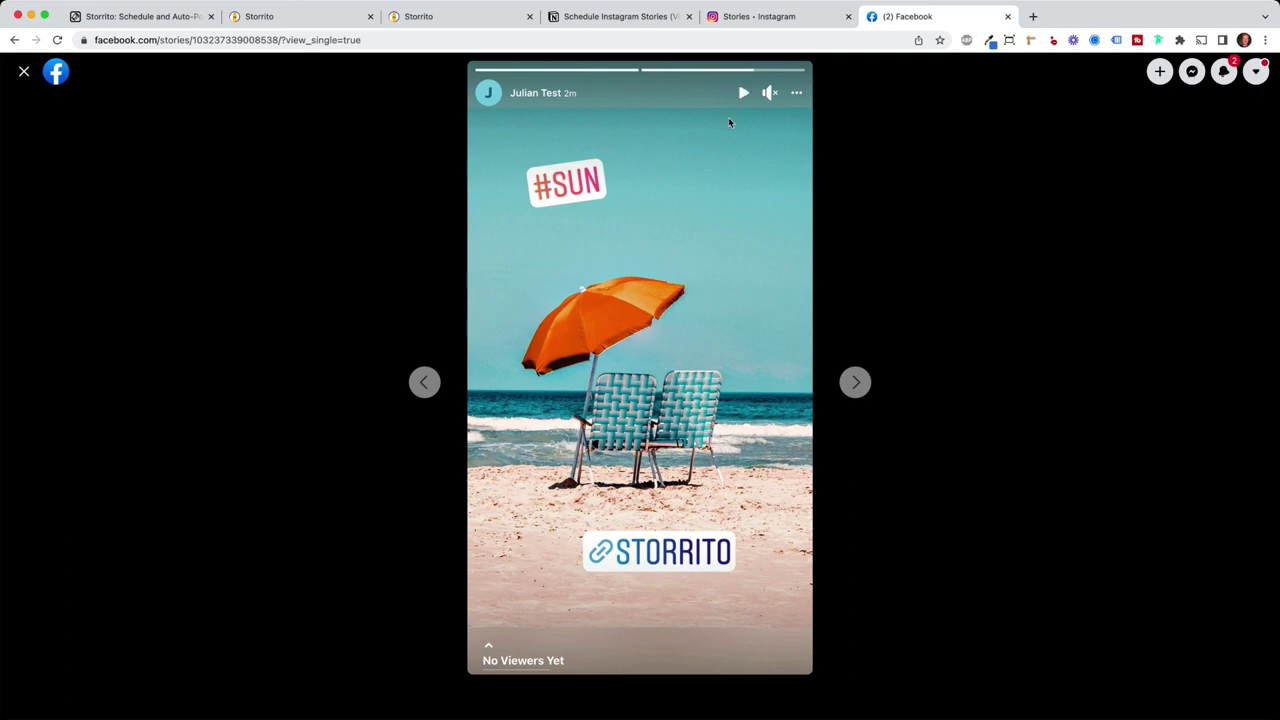
left_click(450, 20)
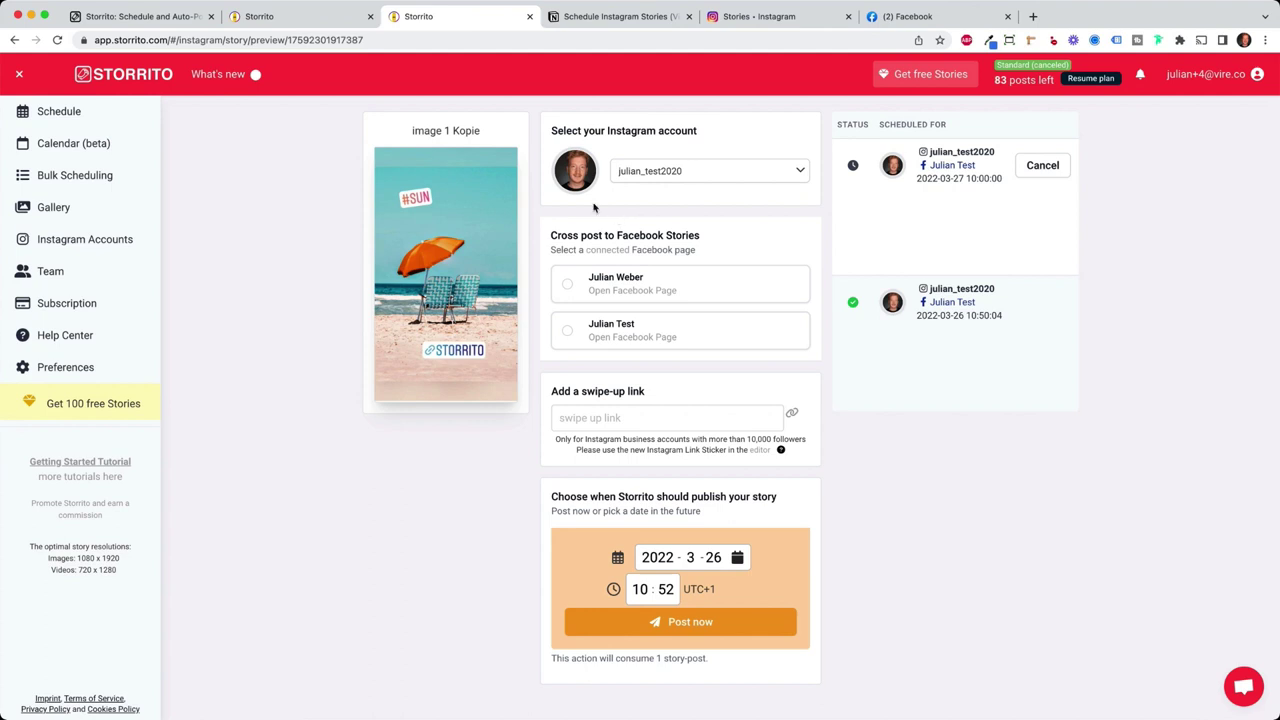
Switch to the storrito.com landing page in the first browser tab
left_click(136, 16)
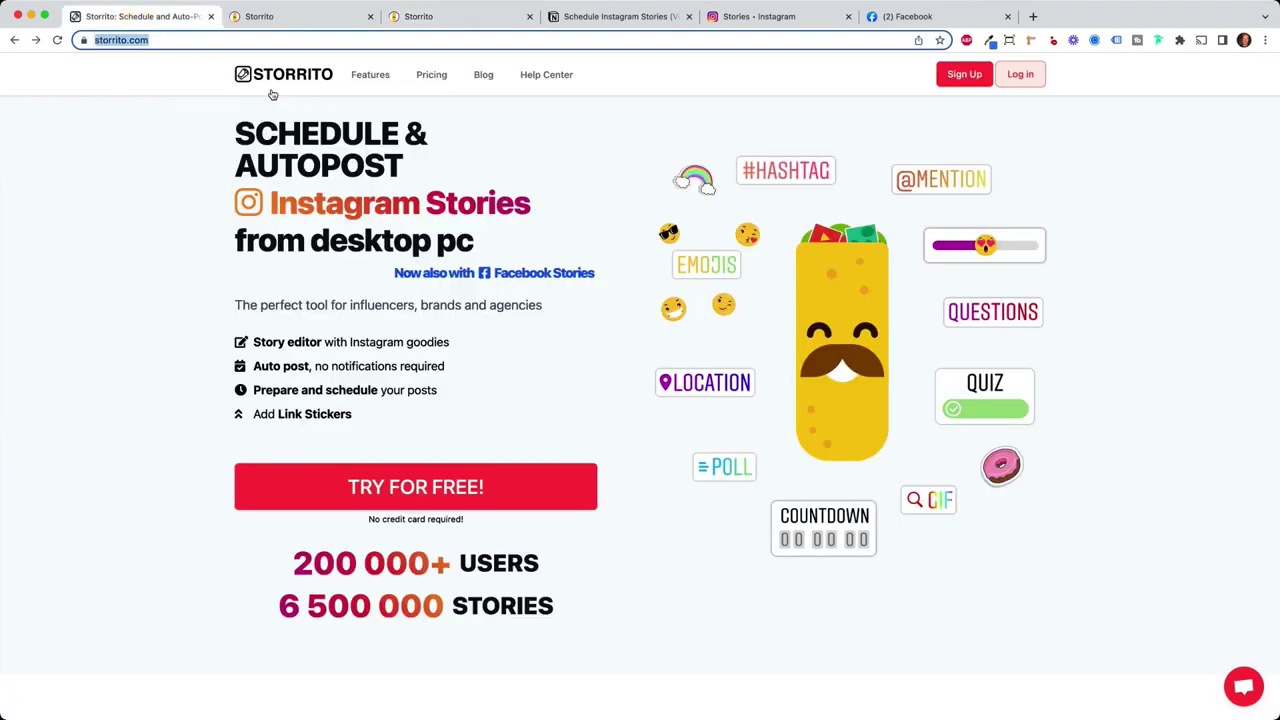